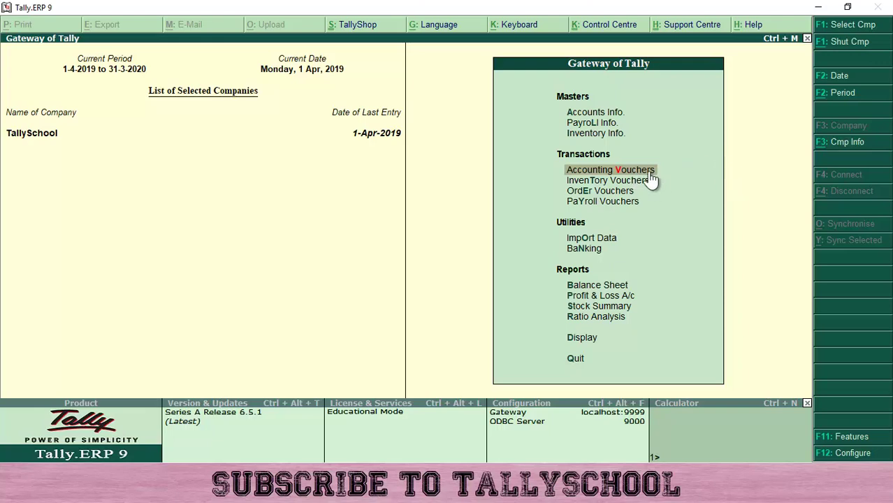
Start a payment voucher with Bank as its account and accept the default party details
{"action": "key", "text": "Return"}
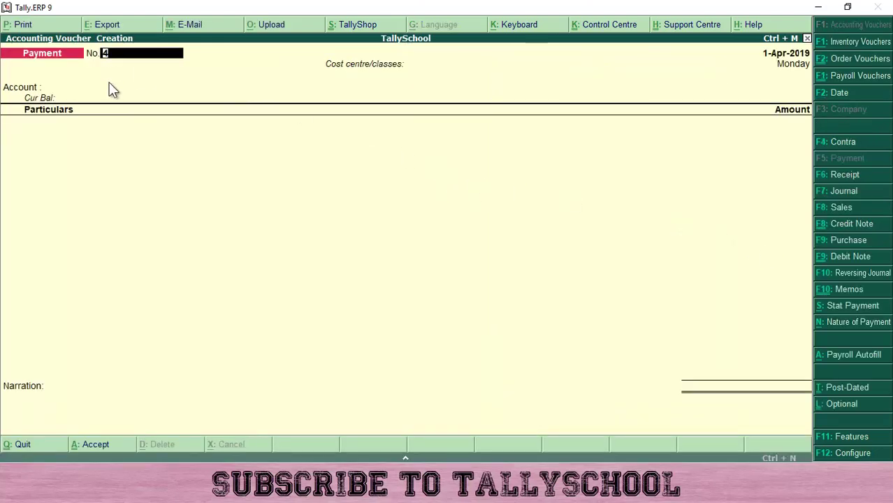
{"action": "key", "text": "Return"}
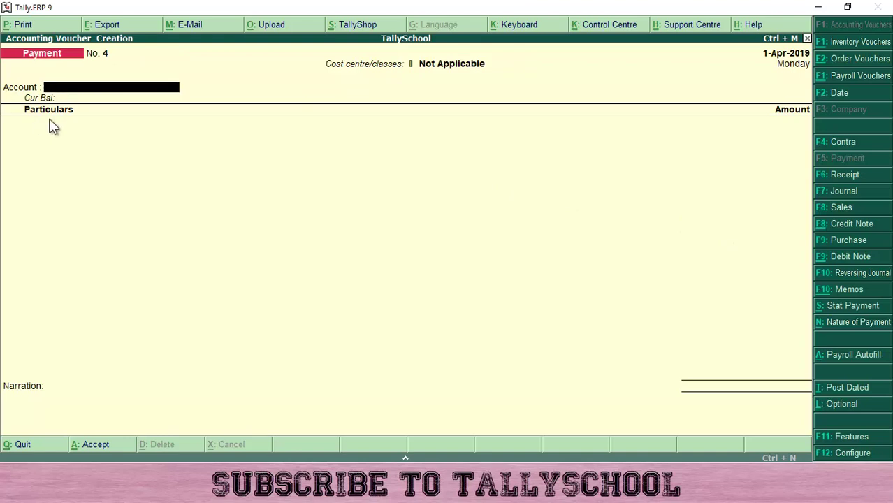
{"action": "type", "text": "Ba"}
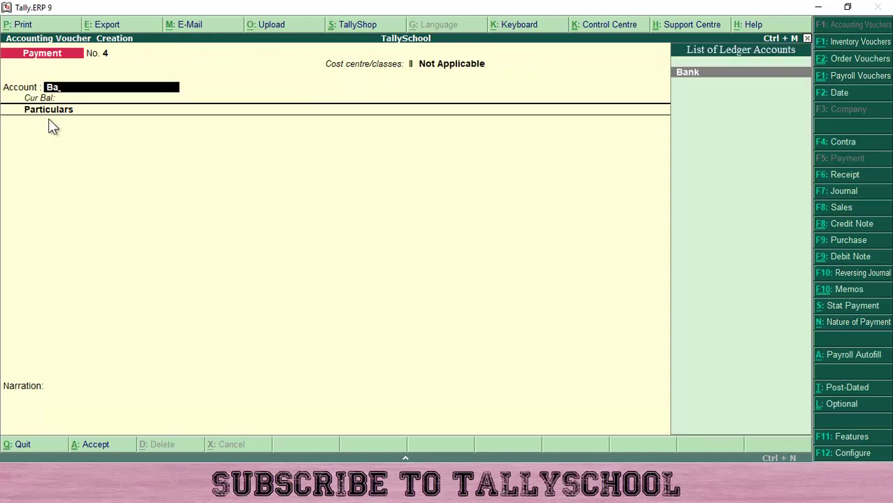
{"action": "key", "text": "Return"}
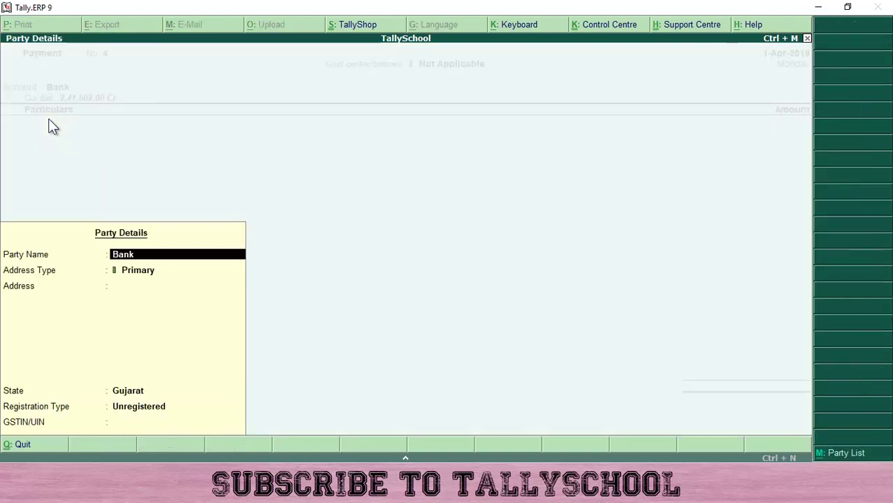
{"action": "key", "text": "ctrl+a"}
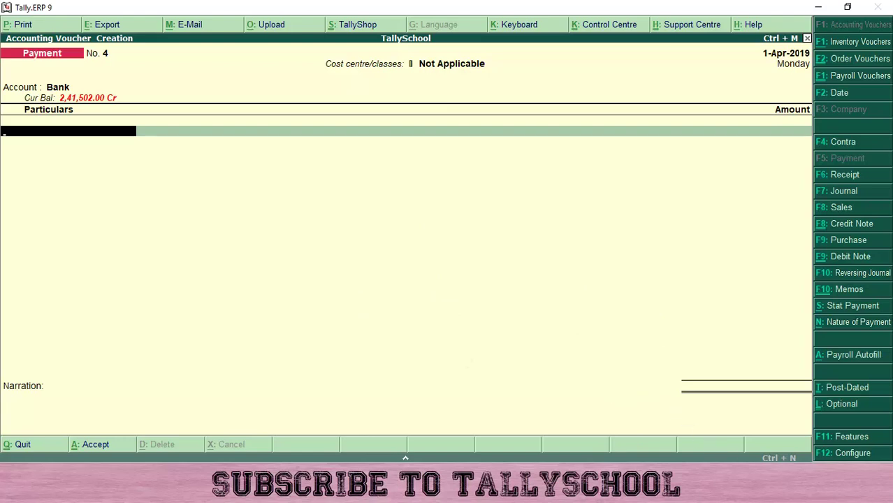
Configure payment vouchers with date-field skipping and single entry mode set to No, and Cr/Dr instead of To/By set to Yes
{"action": "left_click", "coordinate": [844, 455]}
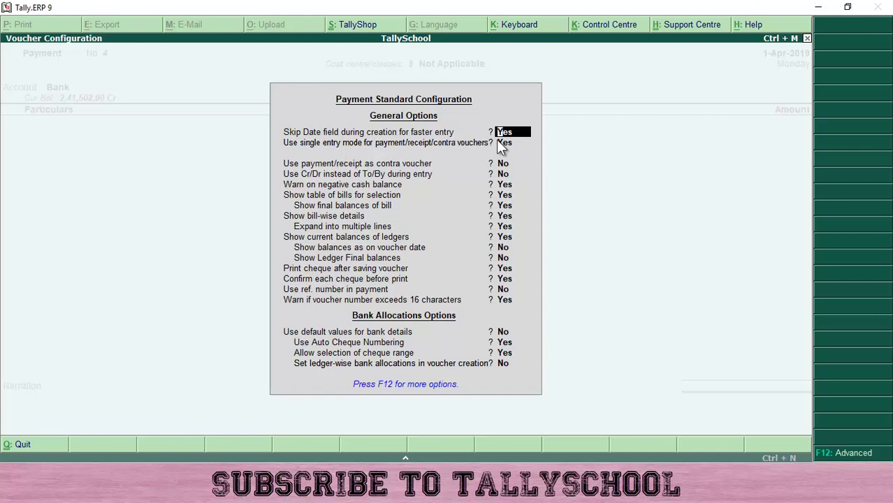
{"action": "type", "text": "n"}
{"action": "key", "text": "Return"}
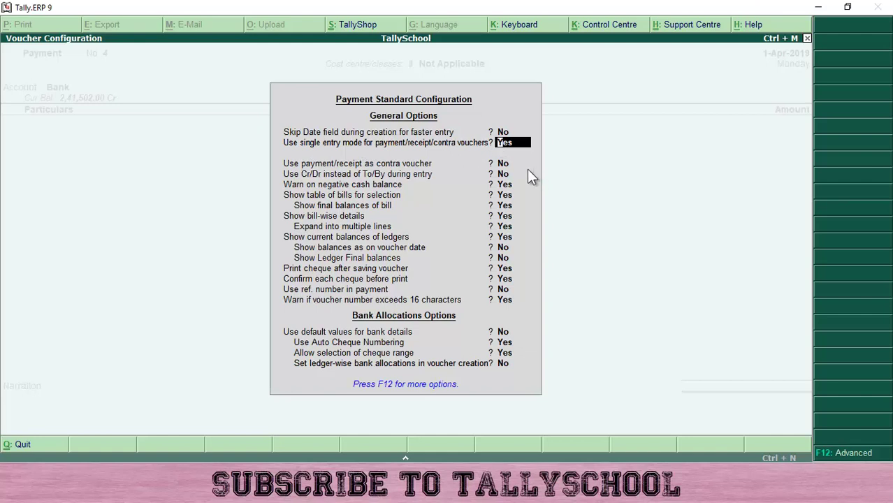
{"action": "key", "text": "Return"}
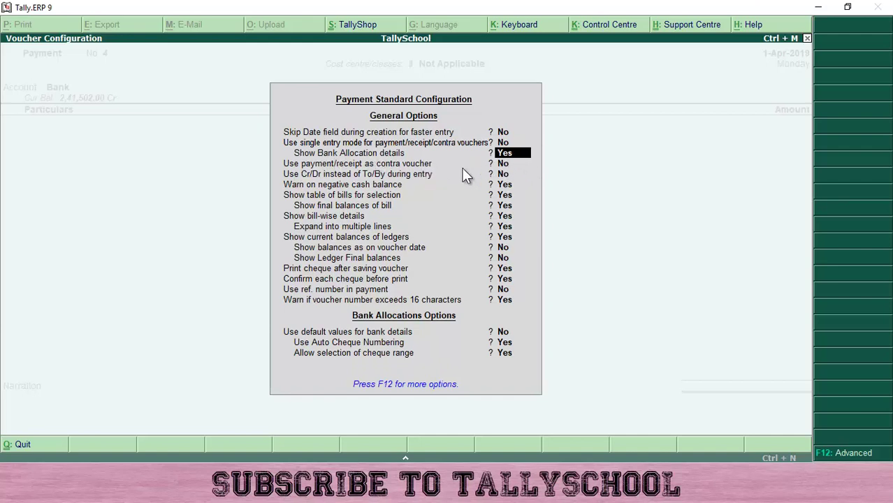
{"action": "key", "text": "Return"}
{"action": "key", "text": "Return"}
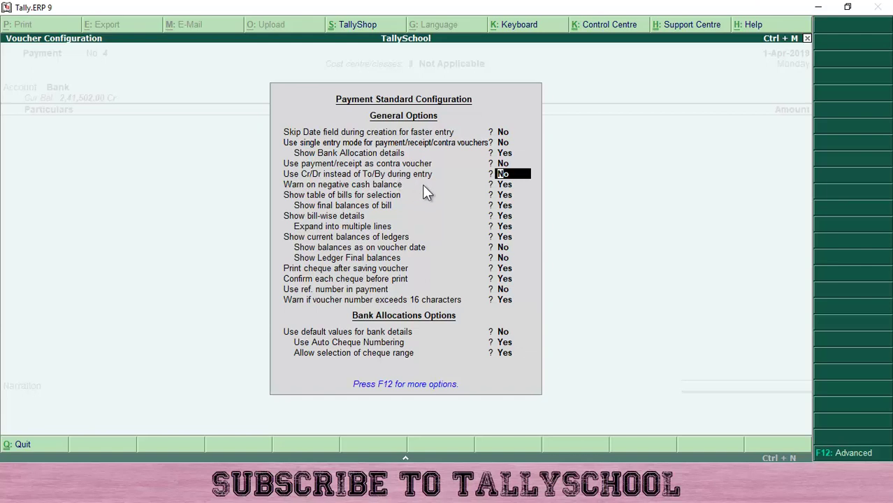
{"action": "type", "text": "y"}
{"action": "key", "text": "Return"}
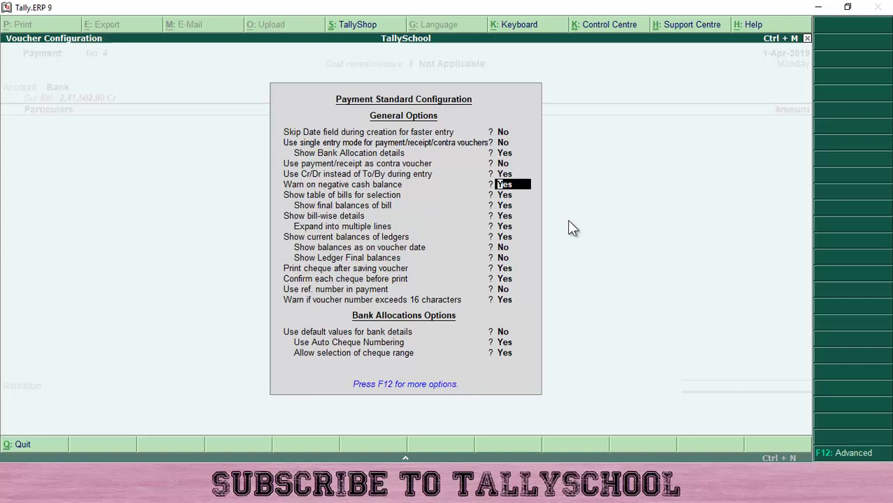
{"action": "key", "text": "ctrl+a"}
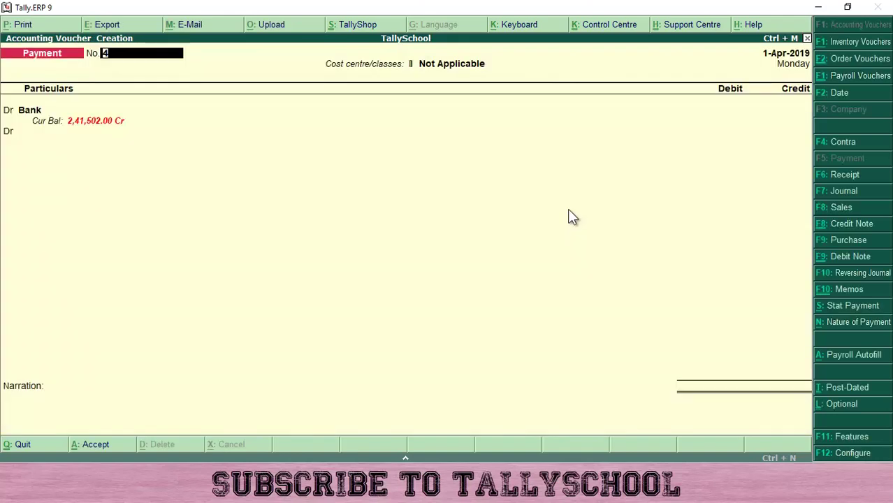
Replace Bank on the first debit line with the ledger listed directly below Amazon Sales - 12%, and debit it 10,000
{"action": "key", "text": "Return"}
{"action": "key", "text": "F2"}
{"action": "key", "text": "Return"}
{"action": "key", "text": "Return"}
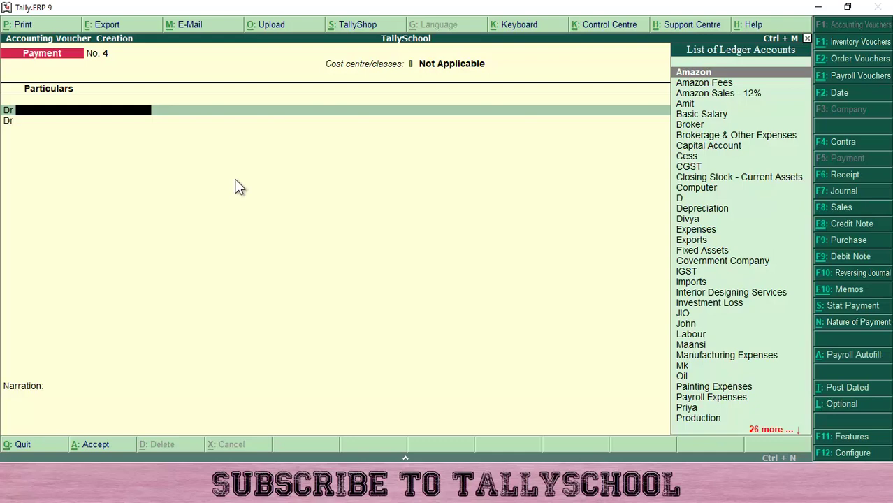
{"action": "key", "text": "Down"}
{"action": "key", "text": "Down"}
{"action": "key", "text": "Down"}
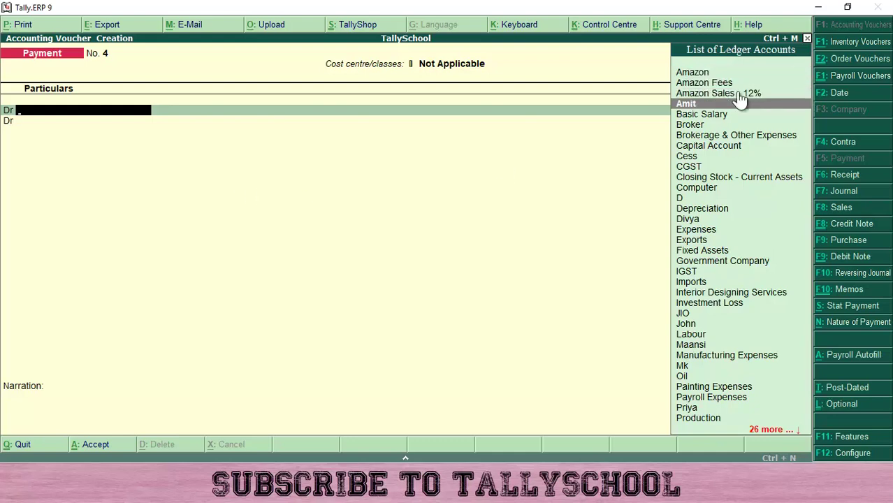
{"action": "key", "text": "Return"}
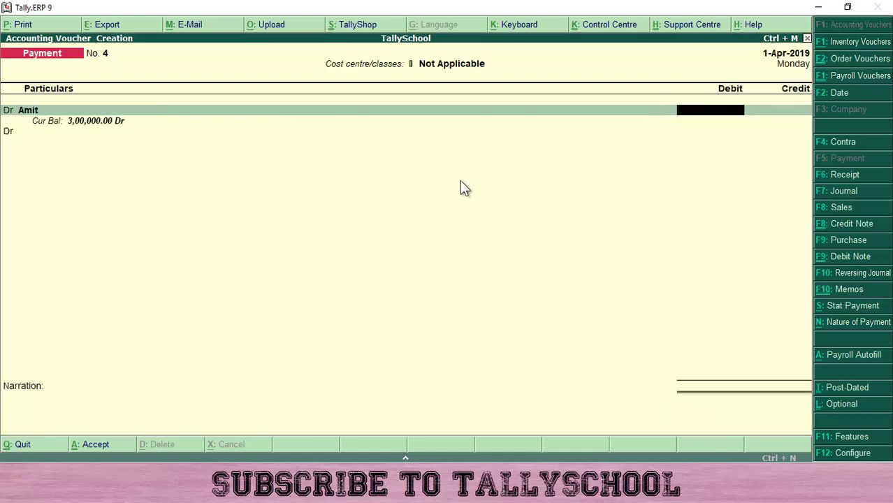
{"action": "type", "text": "10000"}
{"action": "key", "text": "Return"}
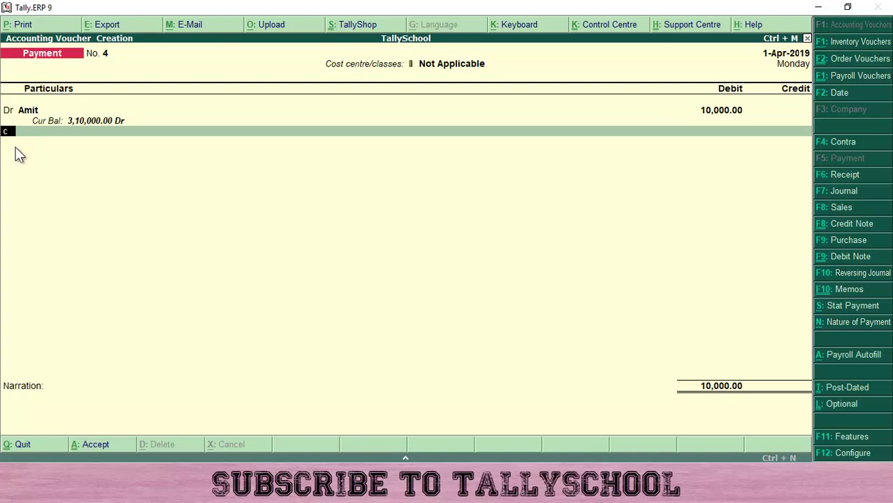
Add a credit line for Bank with 10,000, accepting its party details and proceeding to the bank allocations
{"action": "type", "text": "cr"}
{"action": "key", "text": "Return"}
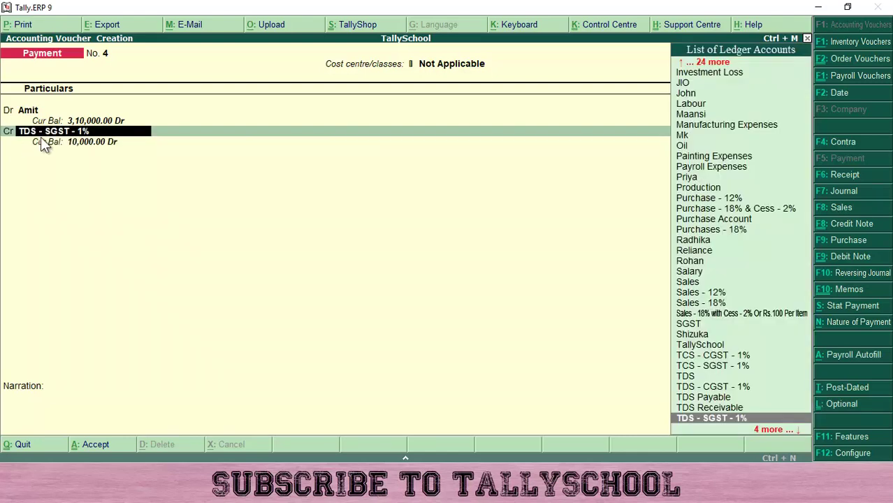
{"action": "type", "text": "Bank"}
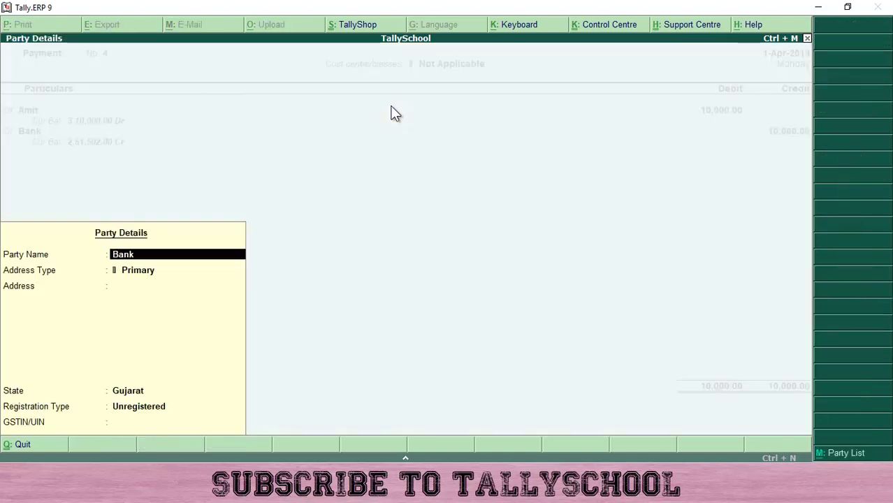
{"action": "key", "text": "Return"}
{"action": "key", "text": "Return"}
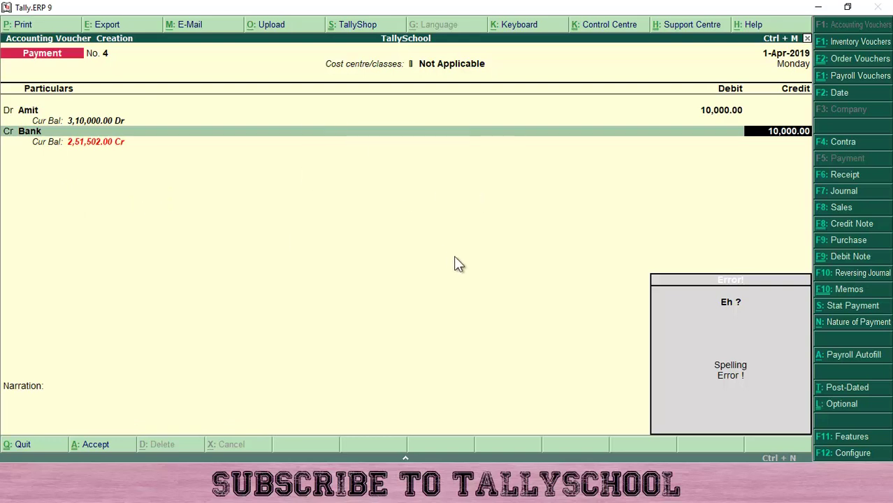
{"action": "key", "text": "Return"}
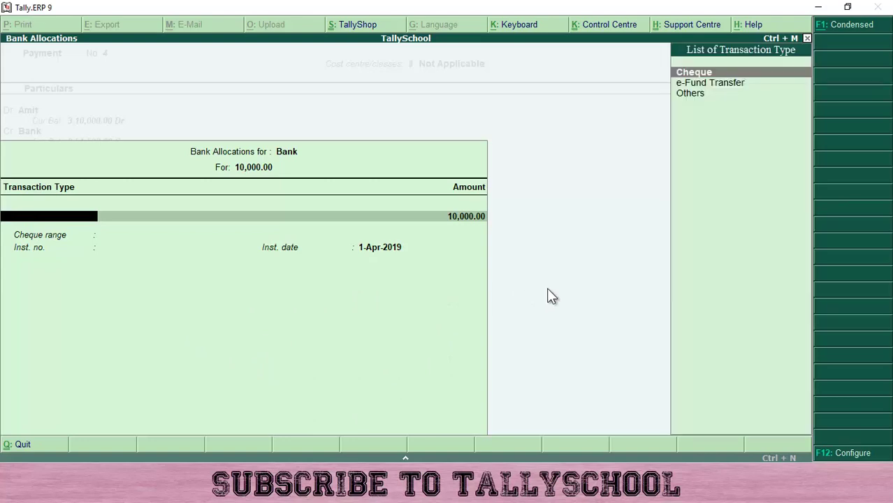
Abandon the payment voucher from the bank allocations and return to the Gateway of Tally
{"action": "key", "text": "Escape"}
{"action": "key", "text": "Return"}
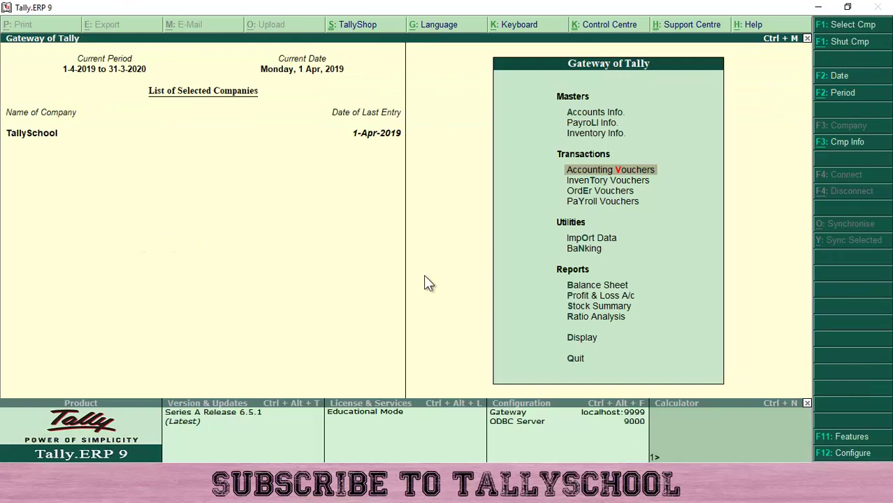
{"action": "key", "text": "Escape"}
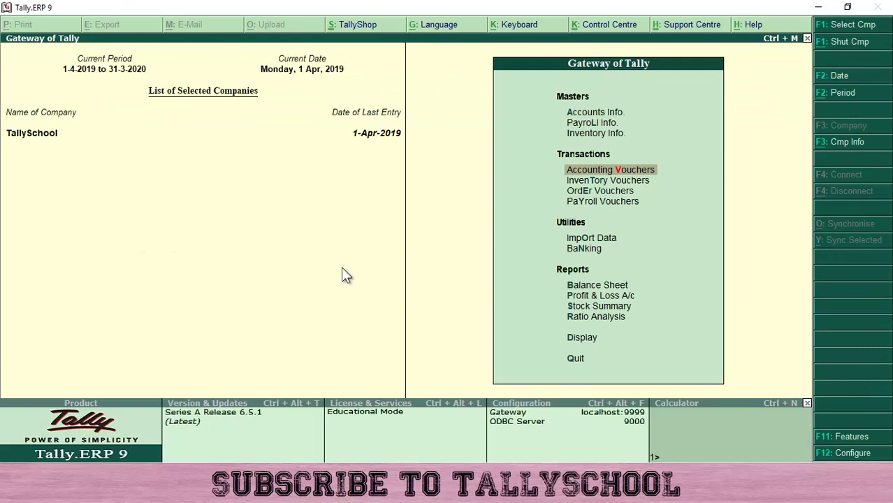